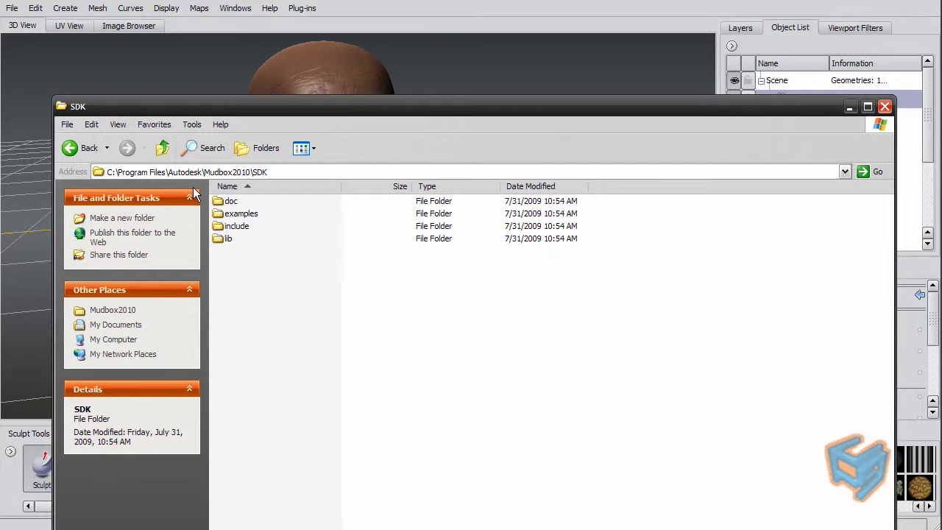
Step: Sort the SDK folder by name and look inside the examples folder, then go back up
left_click(259, 184)
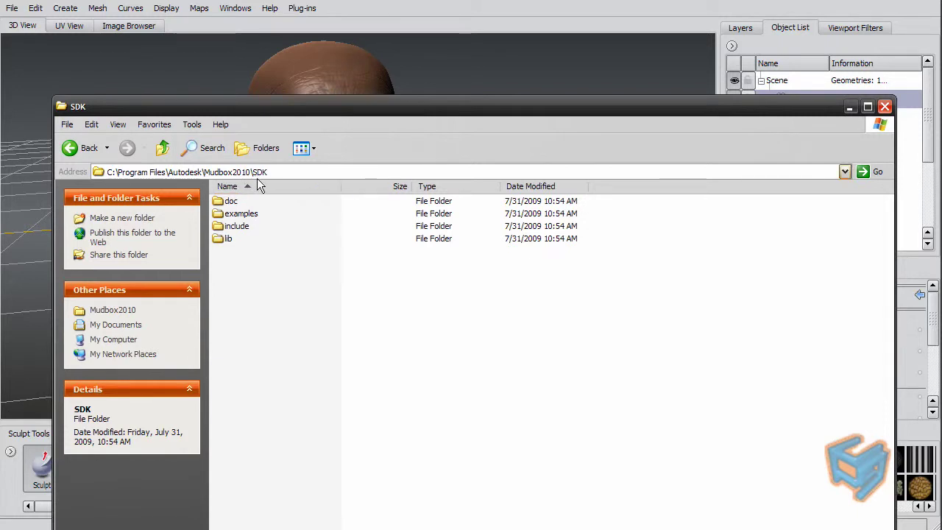
double_click(239, 213)
key("BackSpace")
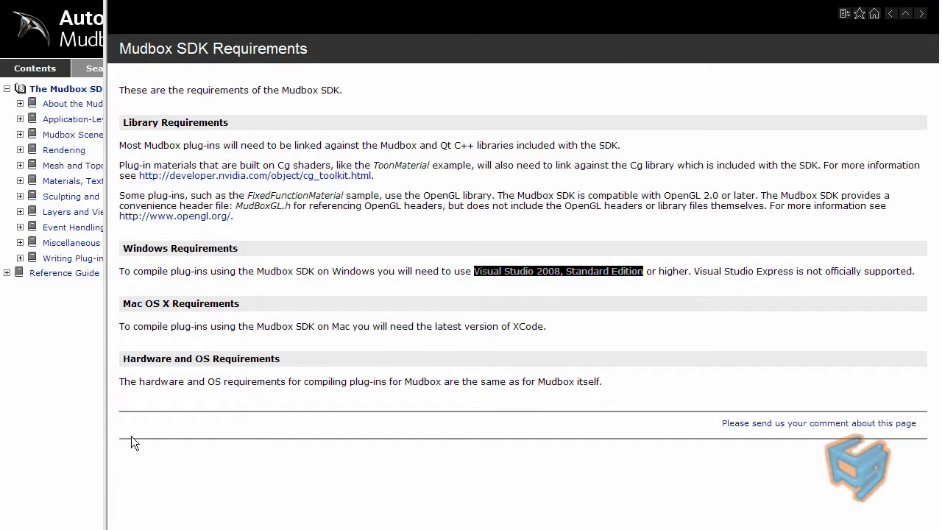
Step: Widen the help Contents pane and open About the Mudbox SDK, then its Samples topic
left_click_drag(104, 429, 183, 218)
left_click(46, 105)
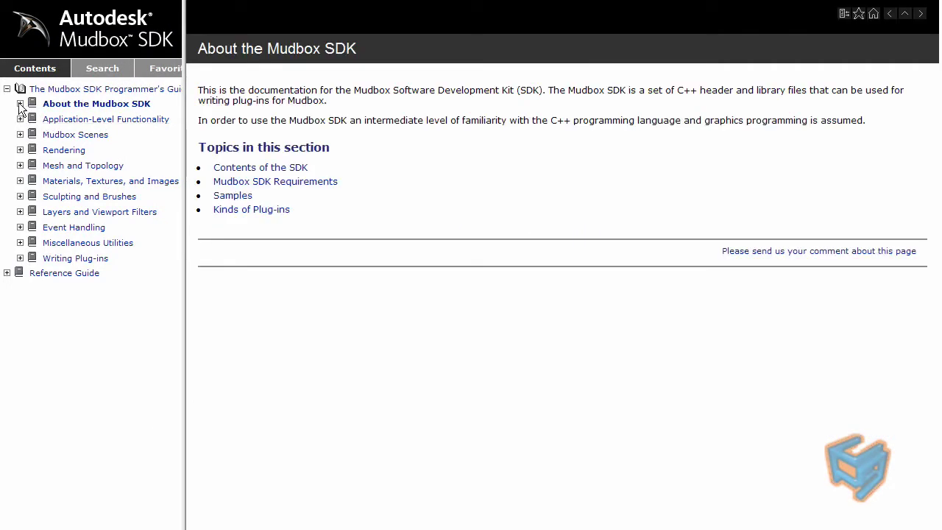
left_click(237, 195)
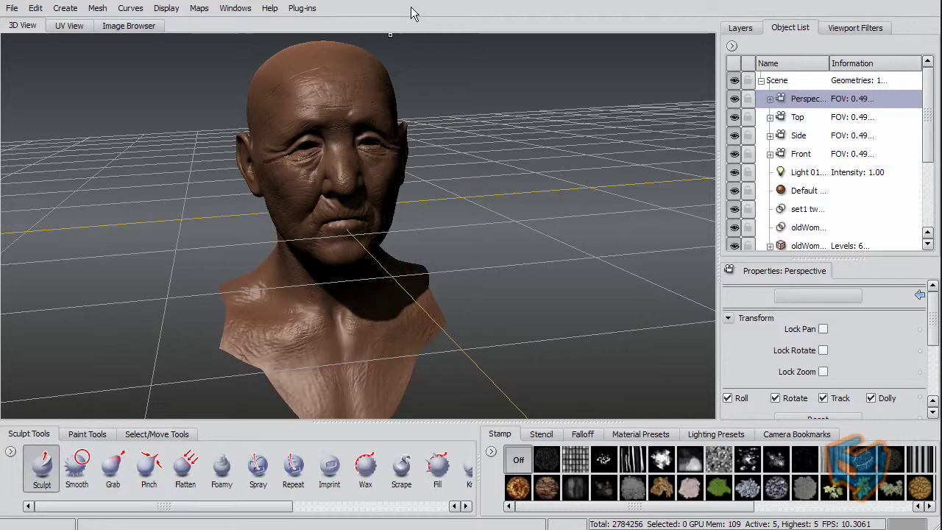
left_click(301, 9)
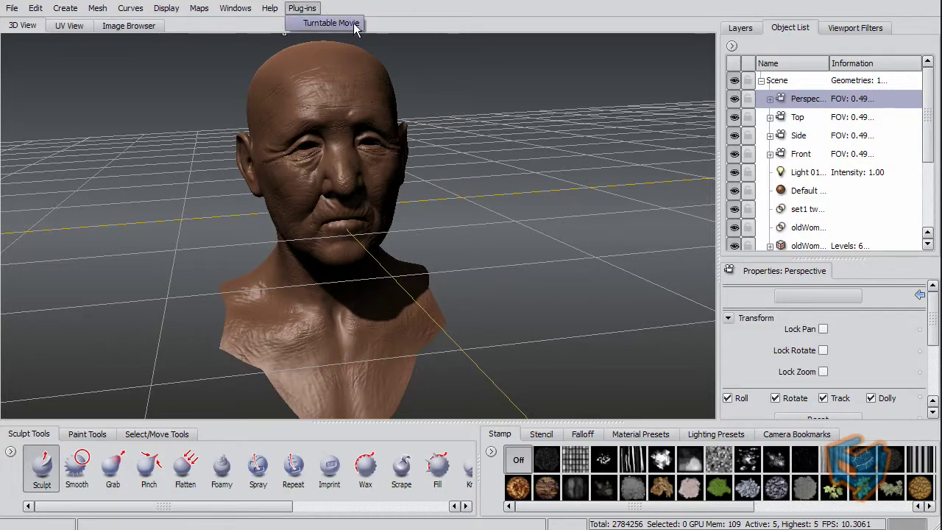
left_click(319, 28)
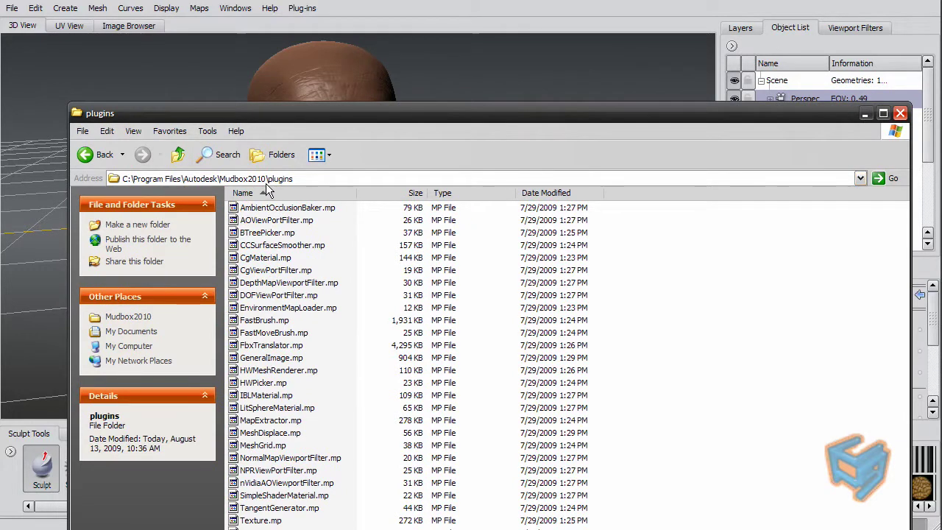
Step: Close the plugins folder window and review the installed plug-ins list without choosing one
left_click(899, 112)
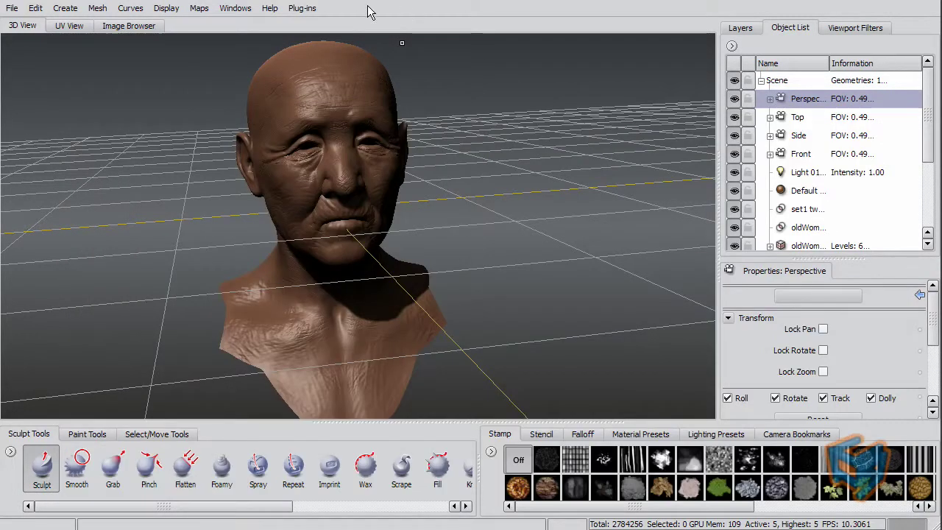
left_click(302, 8)
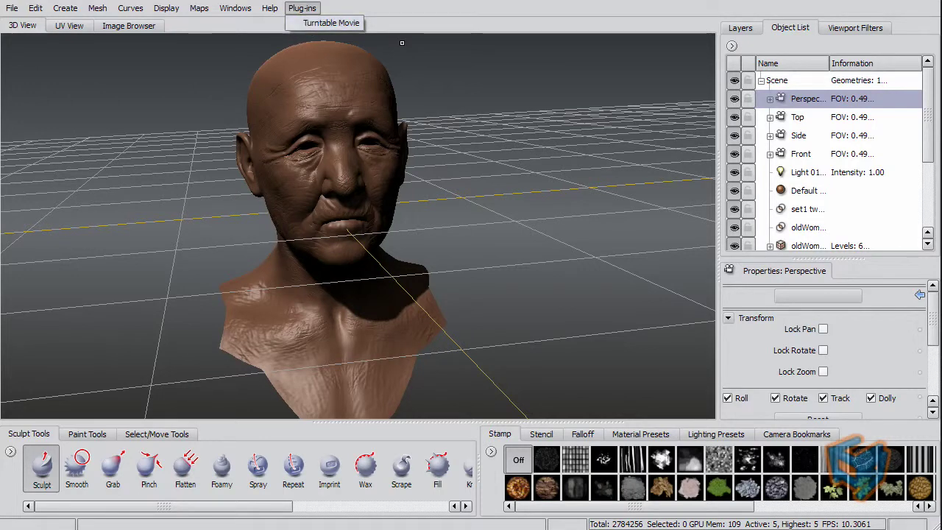
left_click(301, 8)
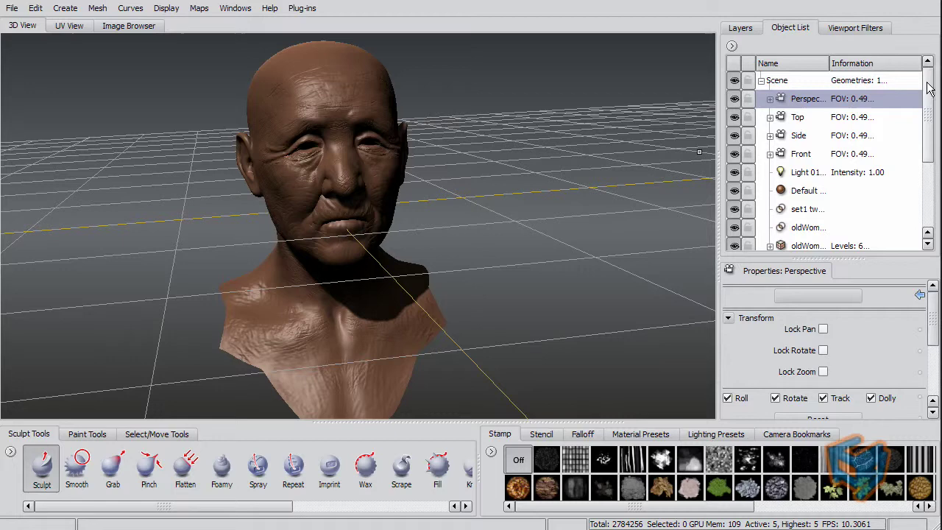
Step: Turn off the viewport's Grid and Gradient Background so the bust sits on flat grey
left_click_drag(928, 87, 928, 147)
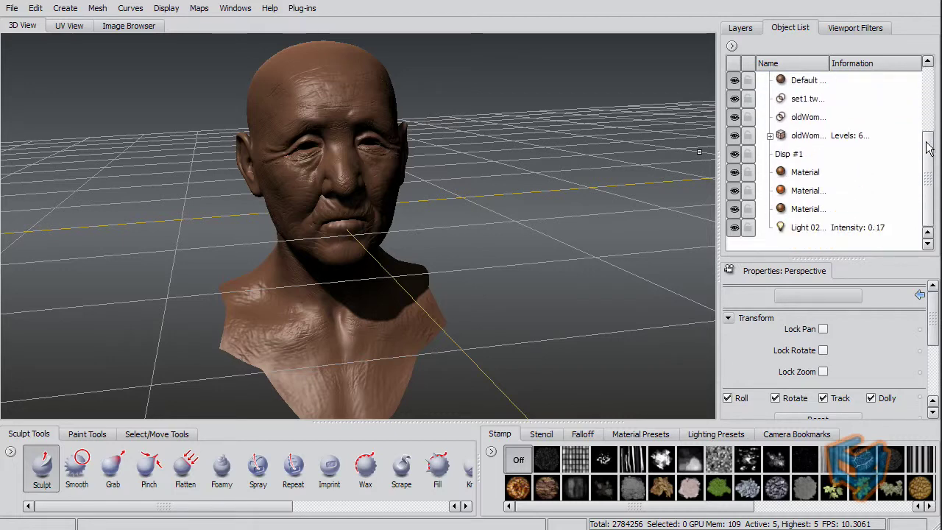
scroll(928, 147, "up", 2)
right_click(559, 293)
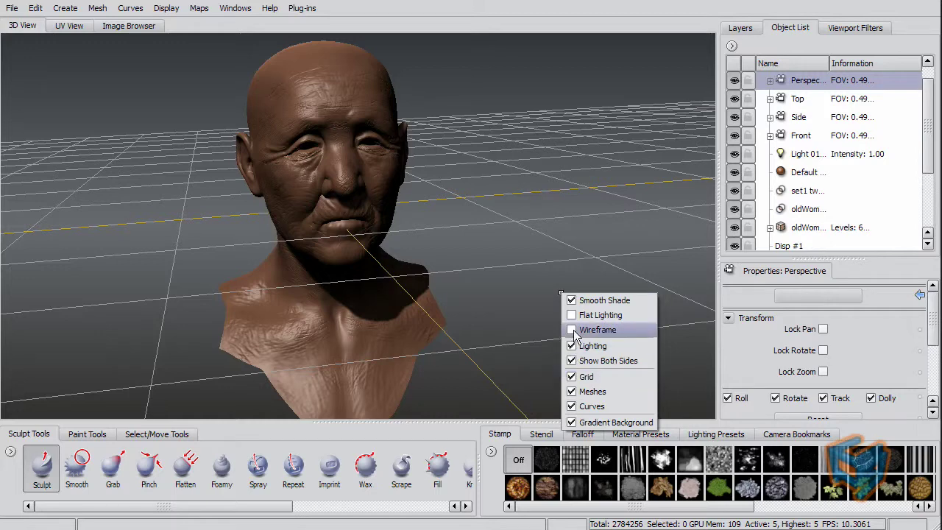
left_click(571, 376)
right_click(548, 267)
left_click(559, 397)
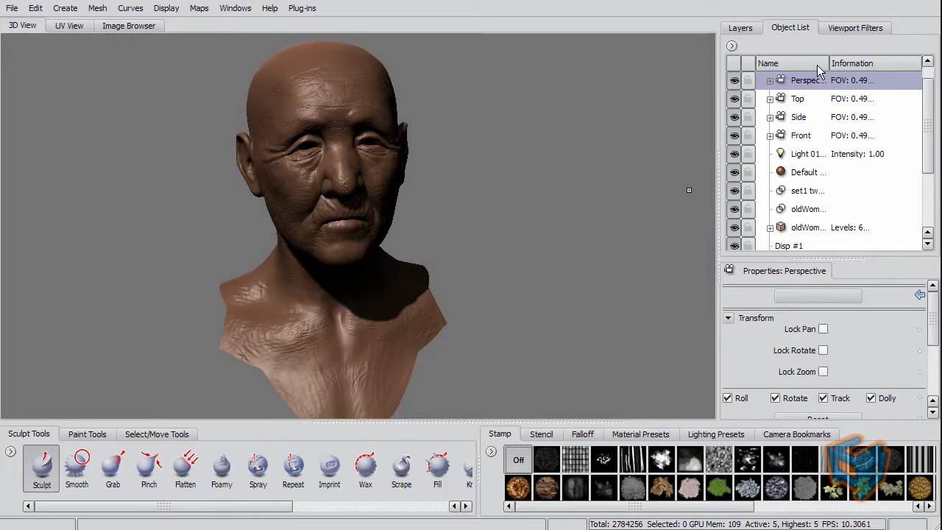
Step: Select the Perspective camera in the Object List and set its Rotate X, Y, Z to 0
scroll(929, 109, "down", 2)
scroll(928, 109, "up", 2)
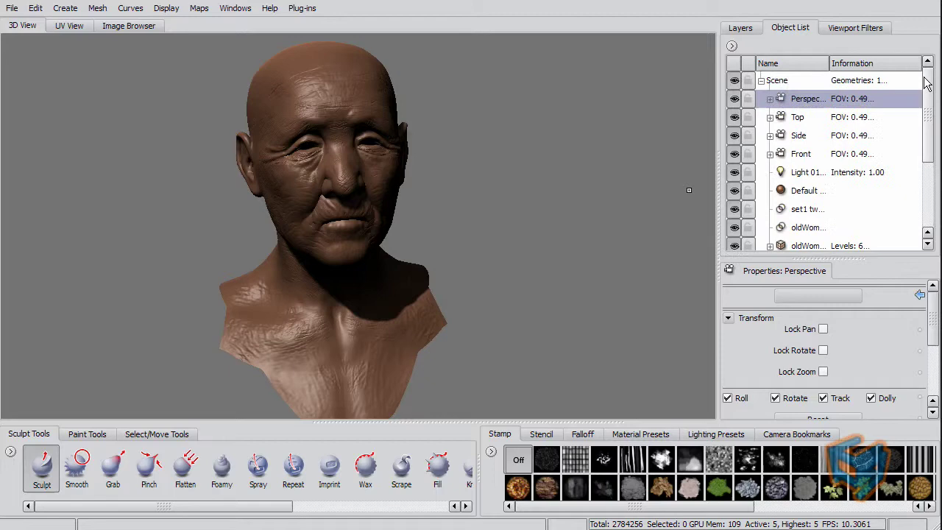
left_click(732, 47)
left_click(779, 214)
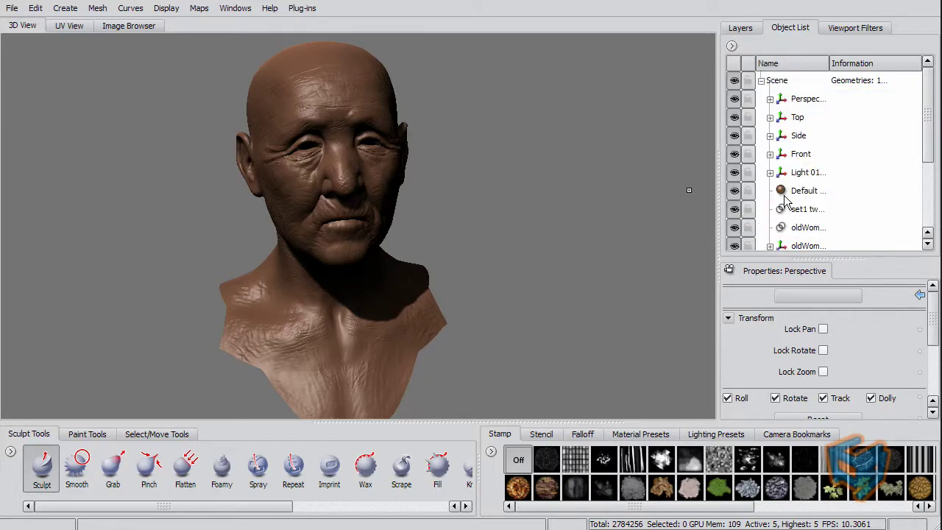
left_click(806, 99)
left_click(852, 318)
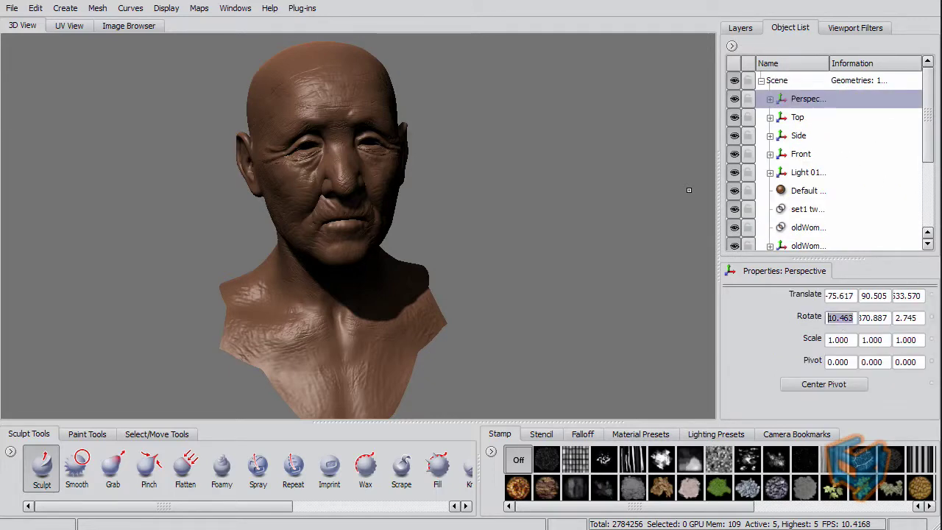
type("0")
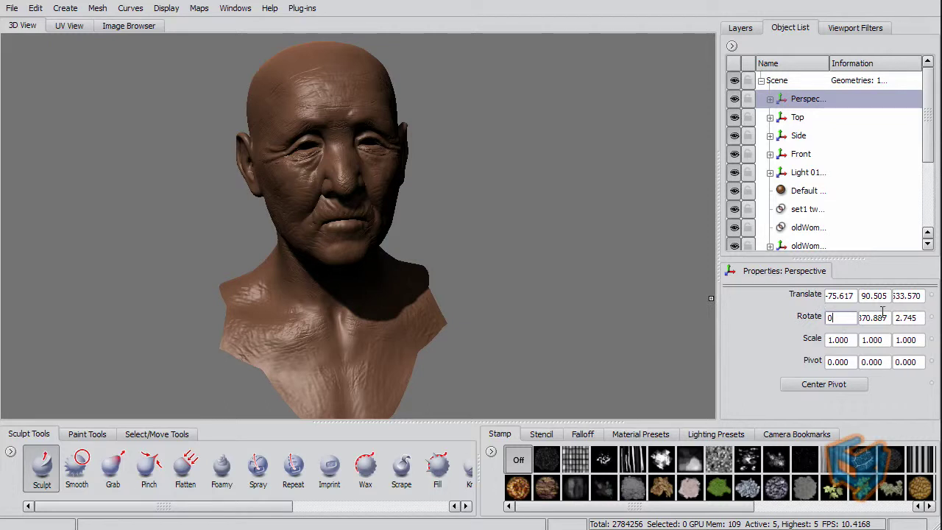
key("Tab")
type("0")
key("Tab")
type("0")
key("Return")
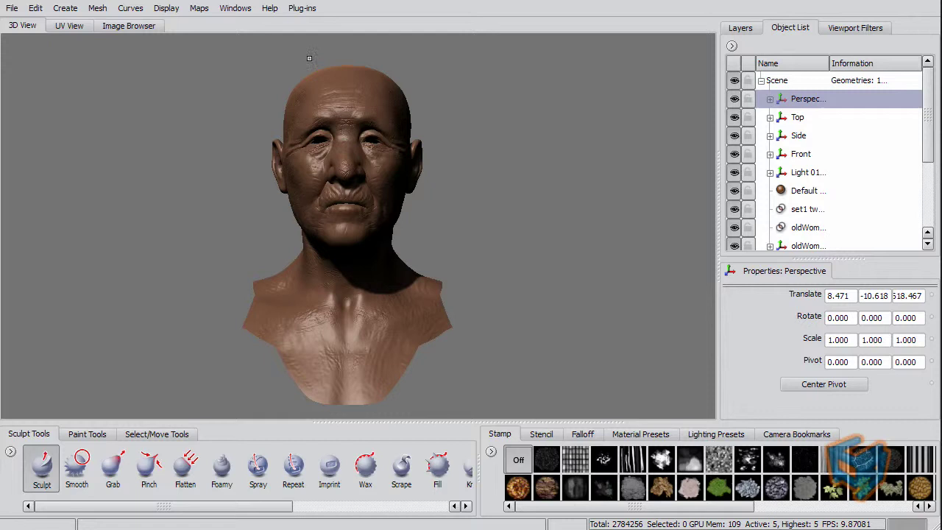
Step: Open the Turntable Movie settings at 400 × 300, 120 frames, with anti-aliasing left on
left_click(301, 8)
left_click(309, 23)
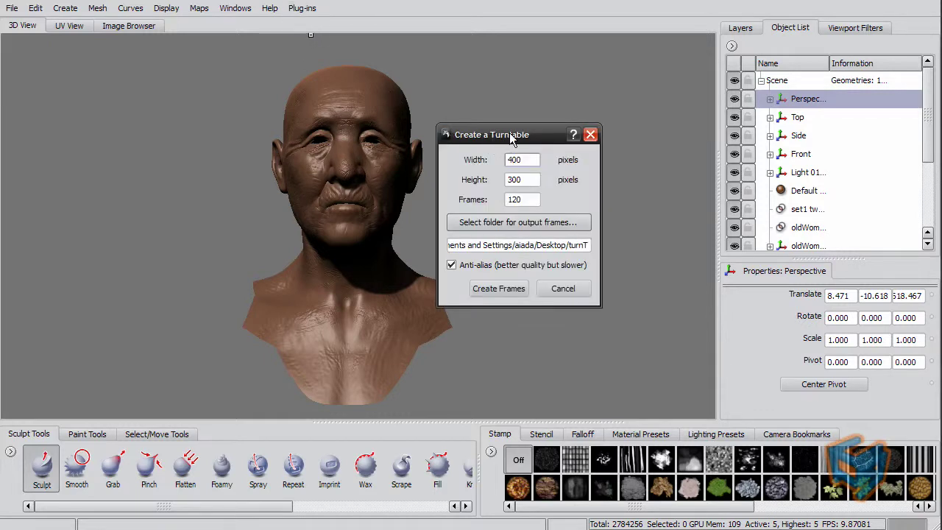
left_click_drag(512, 133, 540, 125)
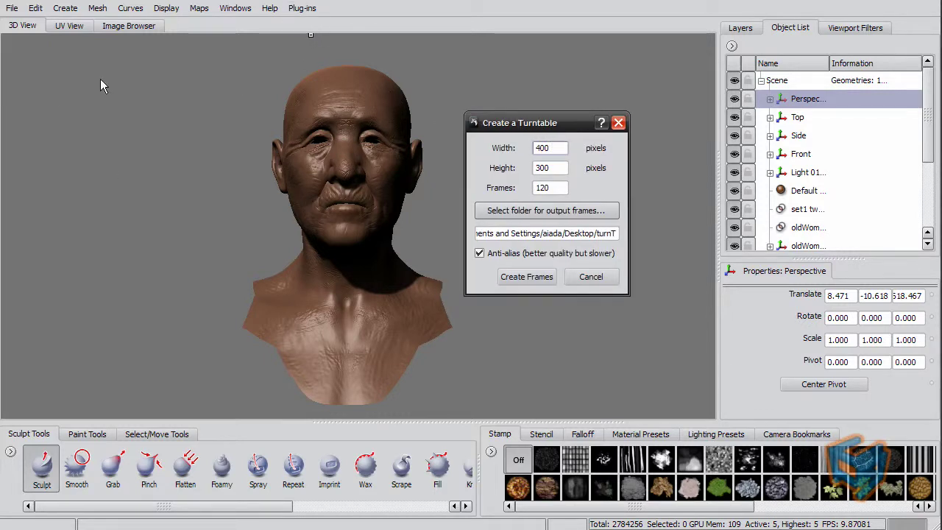
double_click(552, 148)
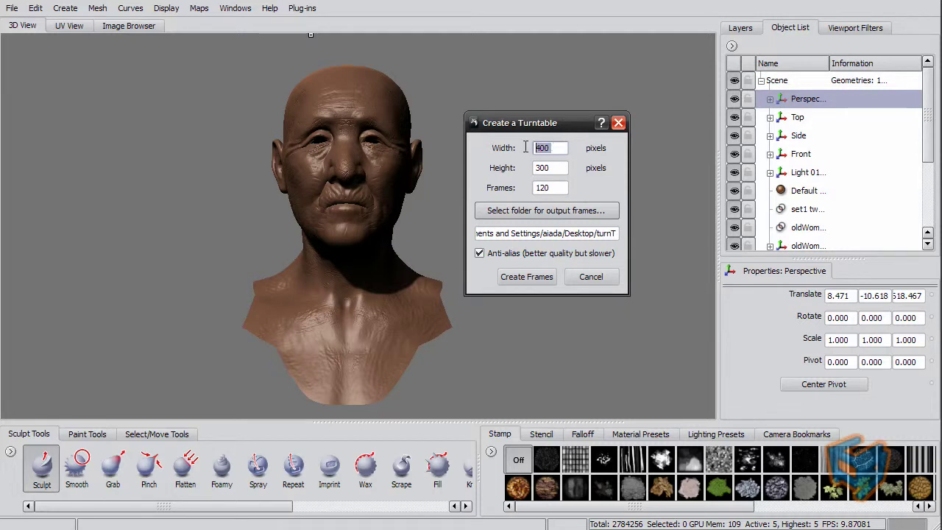
key("Tab")
key("Tab")
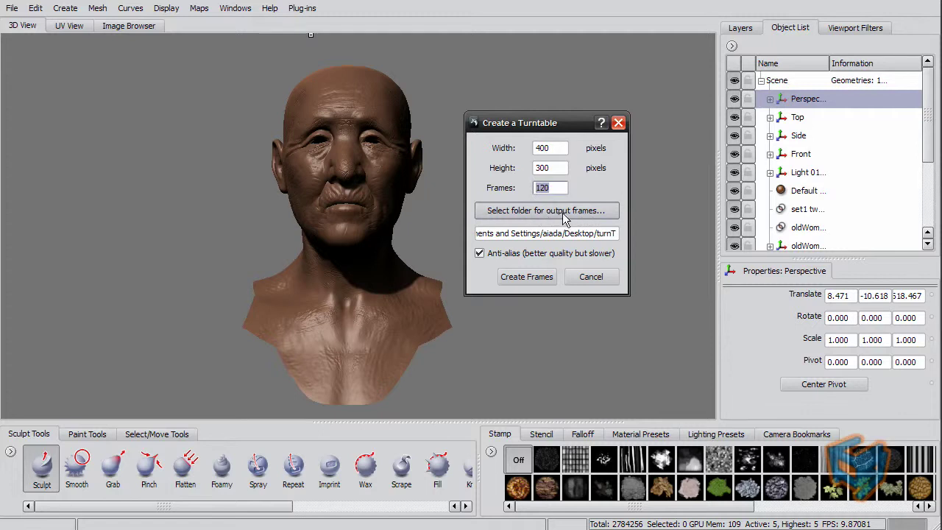
left_click(479, 253)
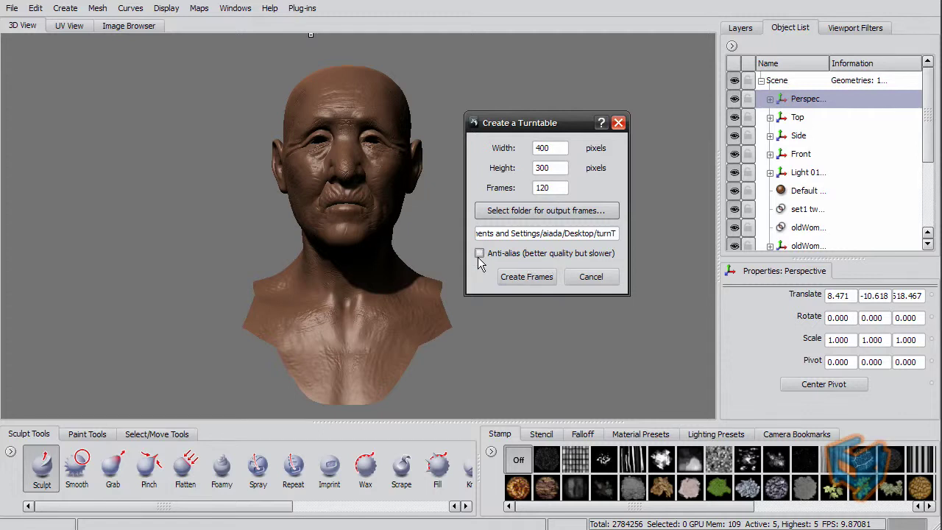
left_click(479, 254)
left_click(618, 122)
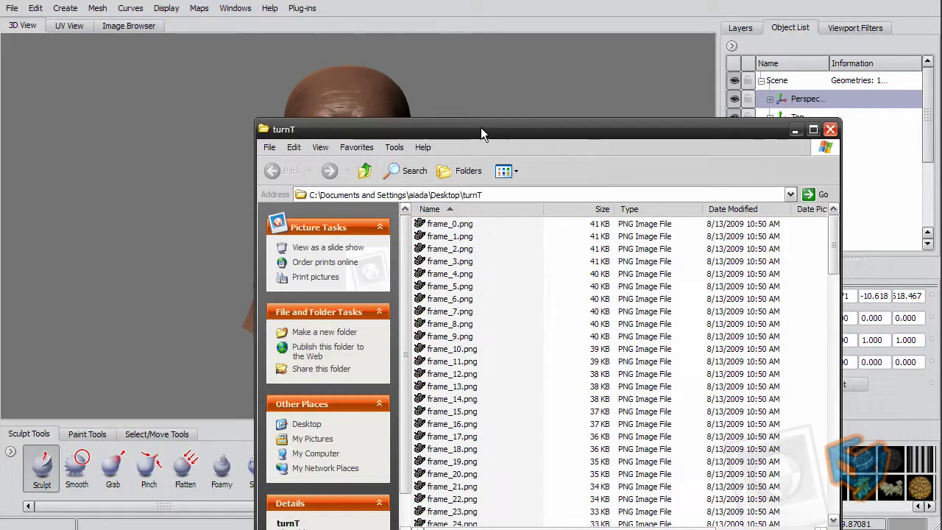
left_click_drag(480, 127, 371, 85)
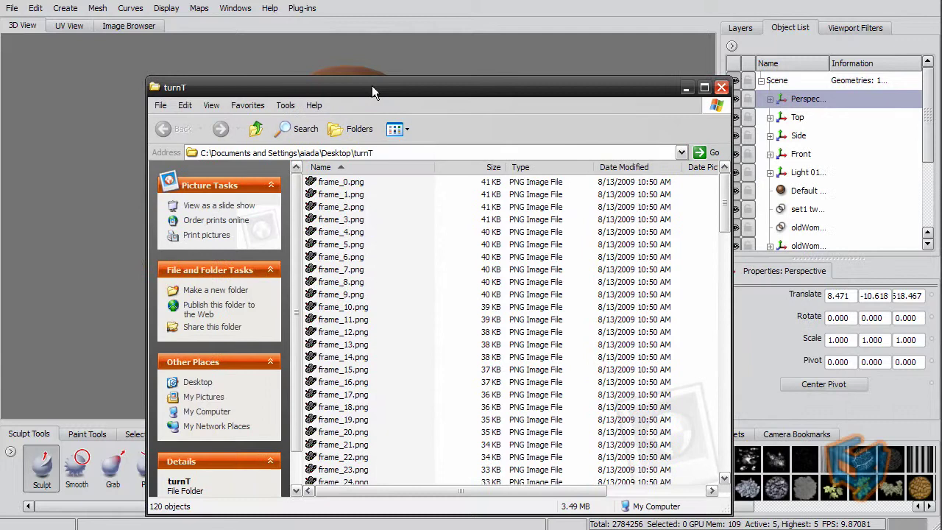
left_click_drag(724, 221, 710, 192)
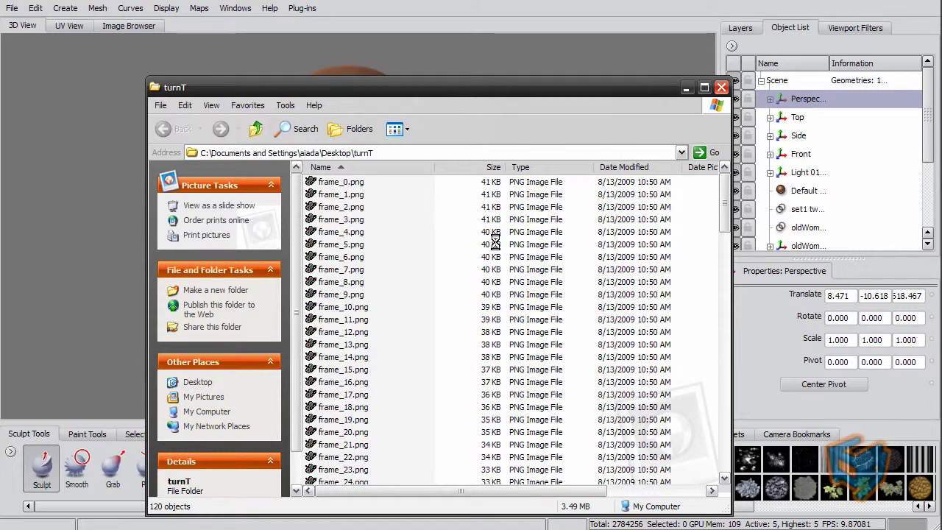
key("alt+Tab")
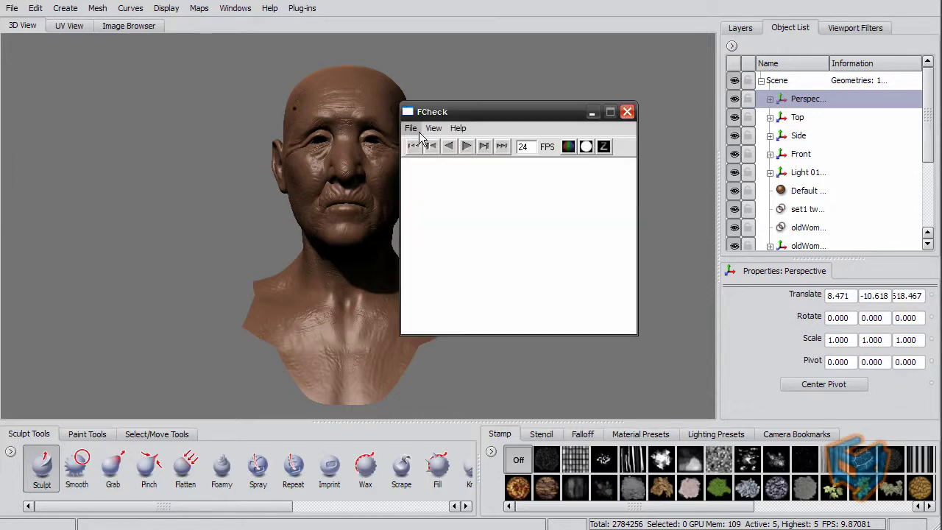
left_click(411, 128)
left_click(424, 156)
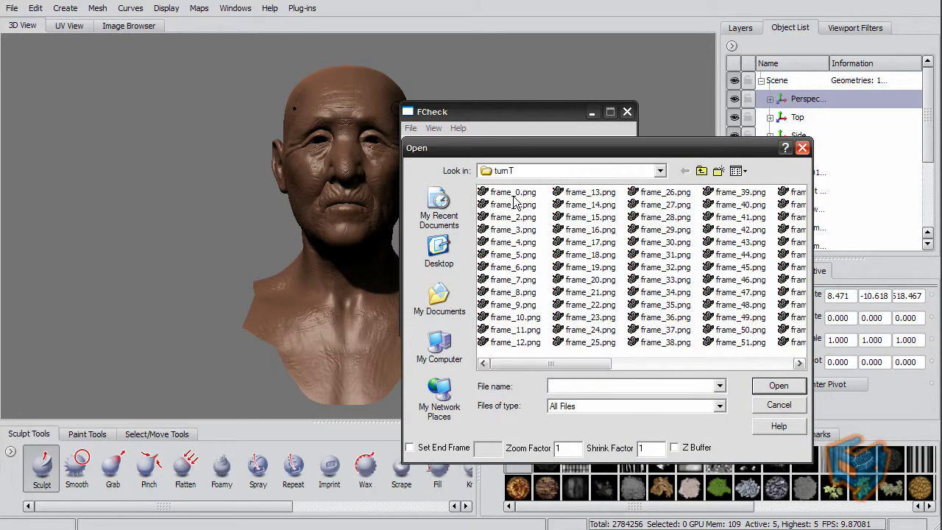
double_click(512, 188)
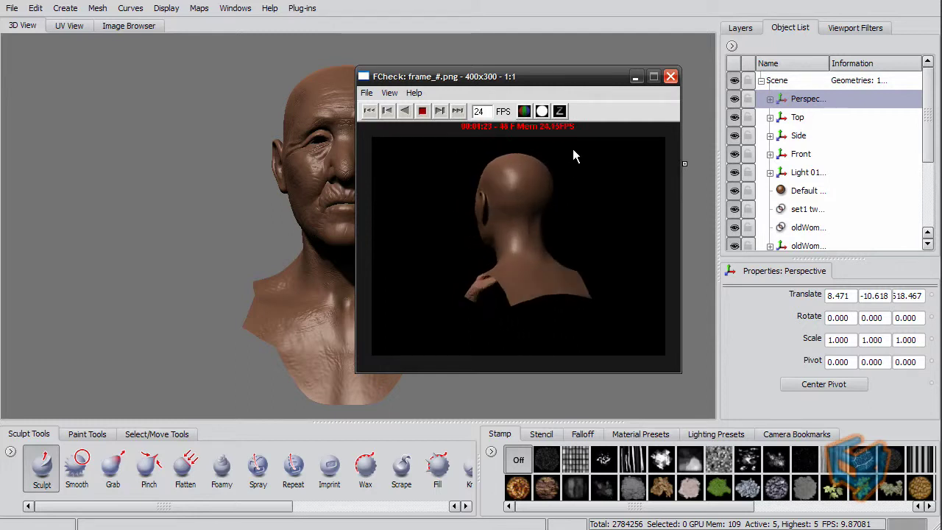
left_click(670, 76)
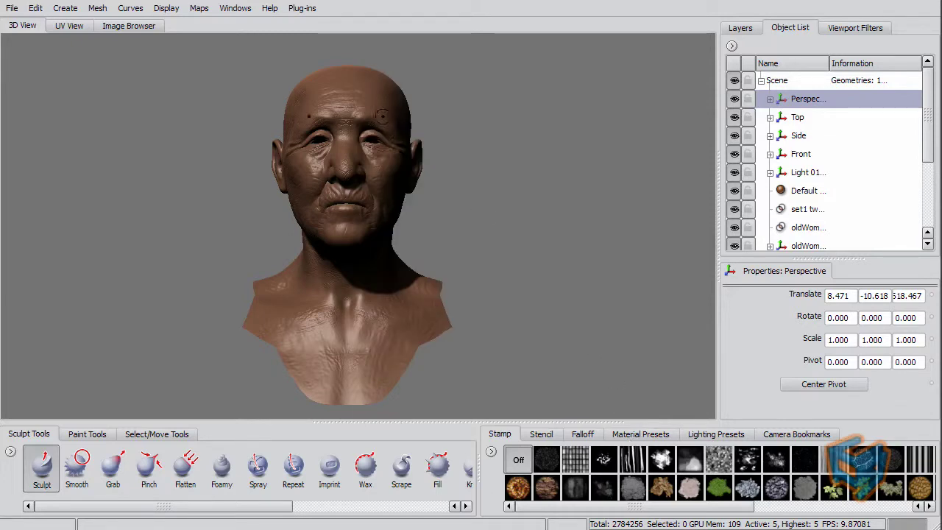
Step: Set the rust-grunge-03 cracked wall texture from the Image Browser as the camera image plane
left_click(129, 25)
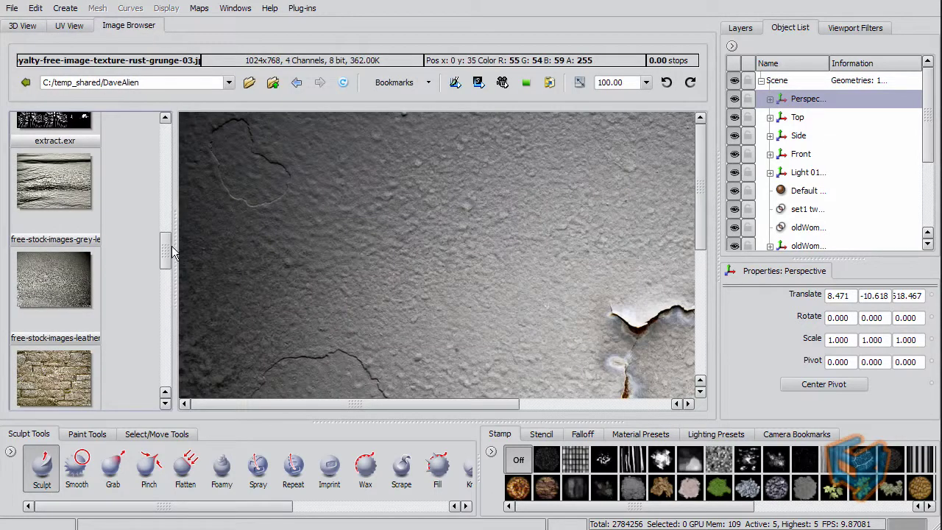
left_click_drag(171, 253, 168, 278)
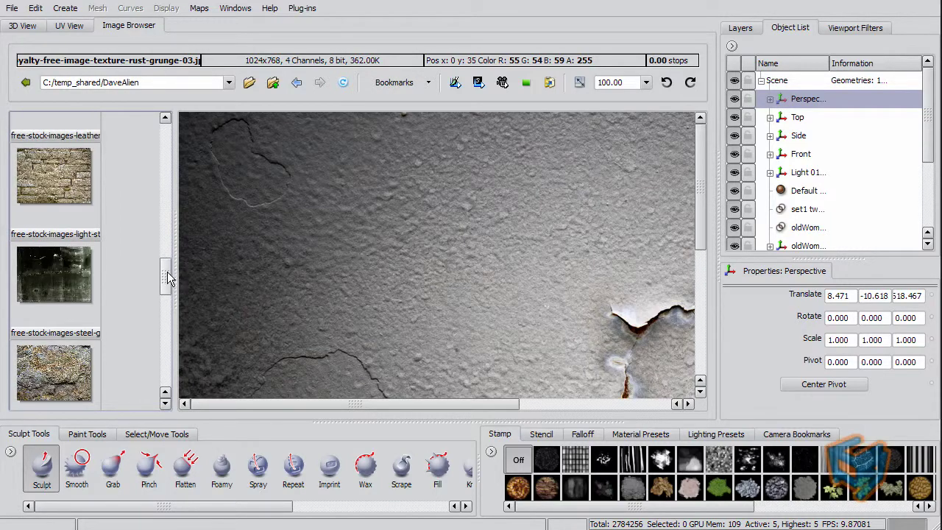
scroll(67, 370, "down", 5)
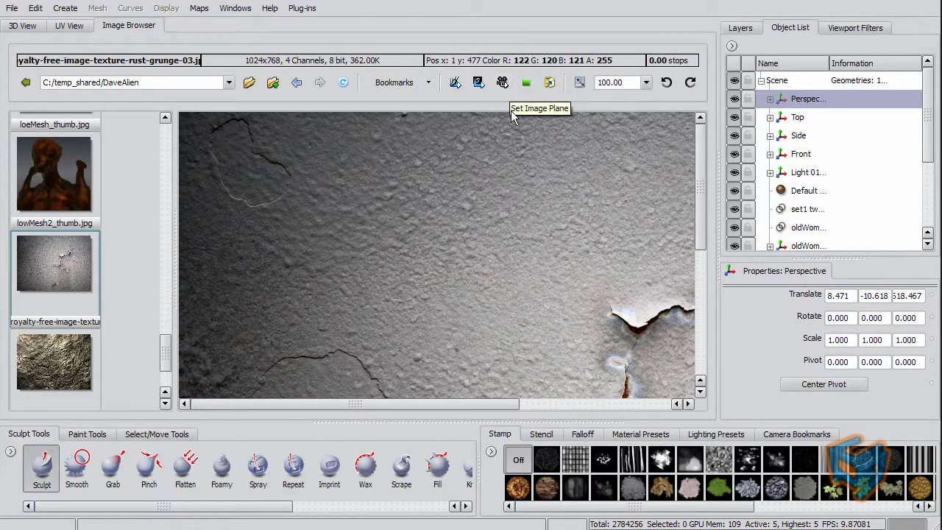
left_click(504, 85)
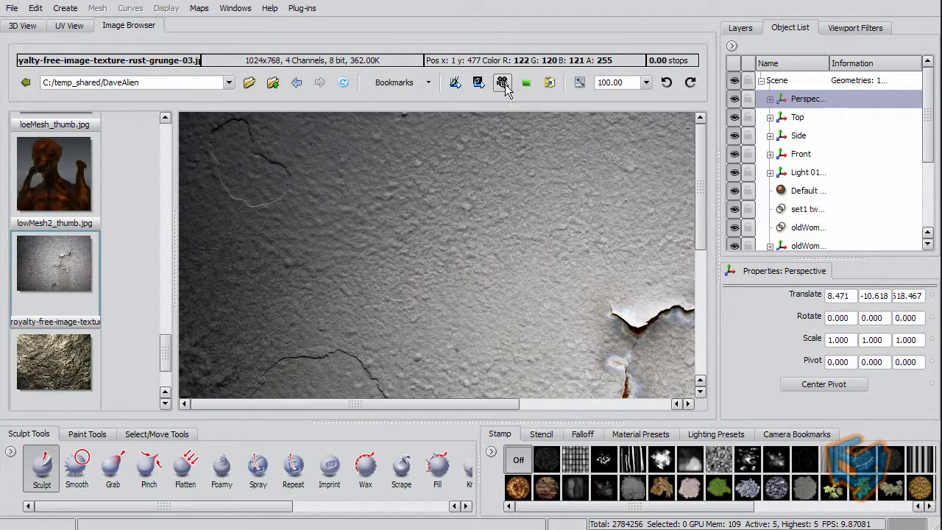
left_click(26, 27)
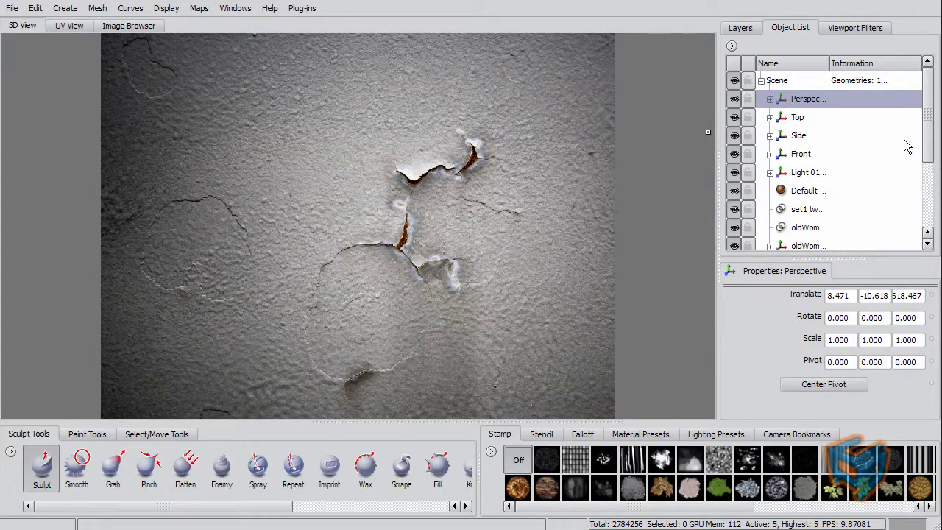
Step: Select the Perspective camera's ImagePlane and drag its Advanced Depth value to 405
left_click_drag(928, 136, 782, 99)
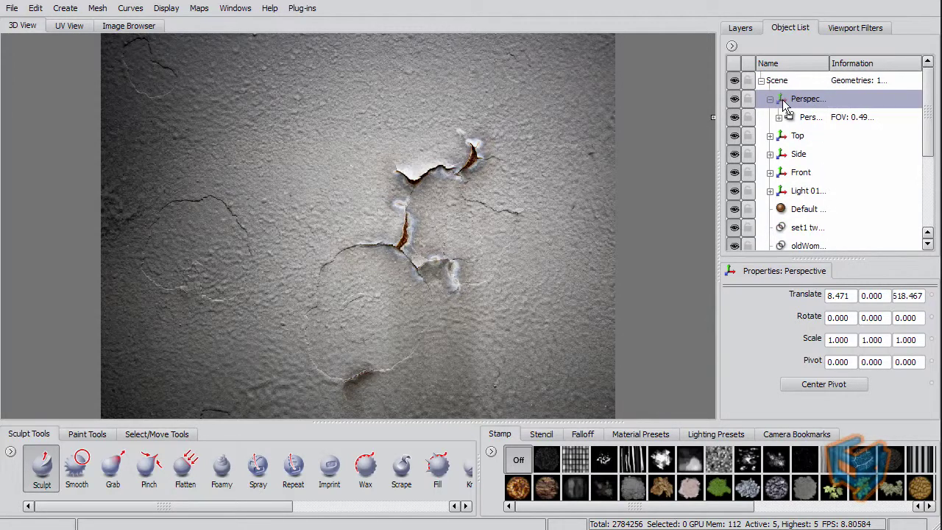
left_click_drag(931, 131, 793, 109)
left_click(768, 99)
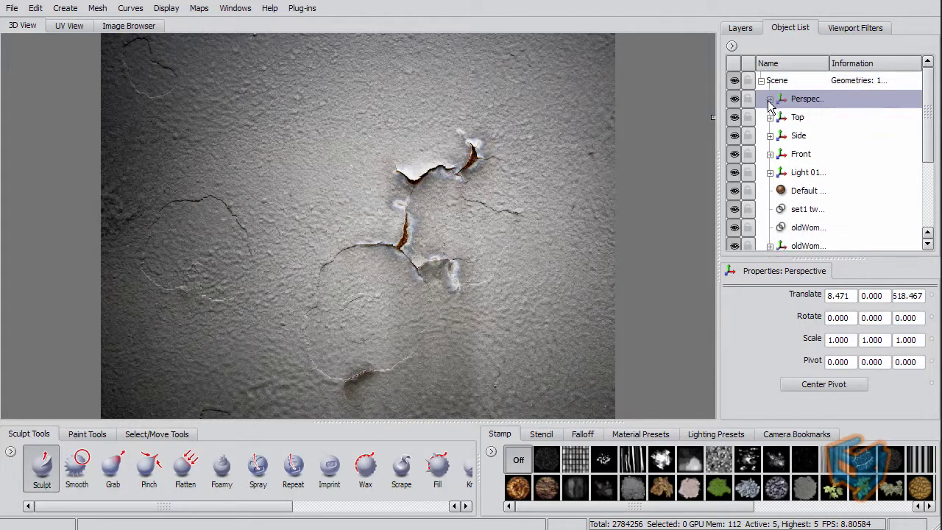
left_click(768, 99)
left_click(778, 117)
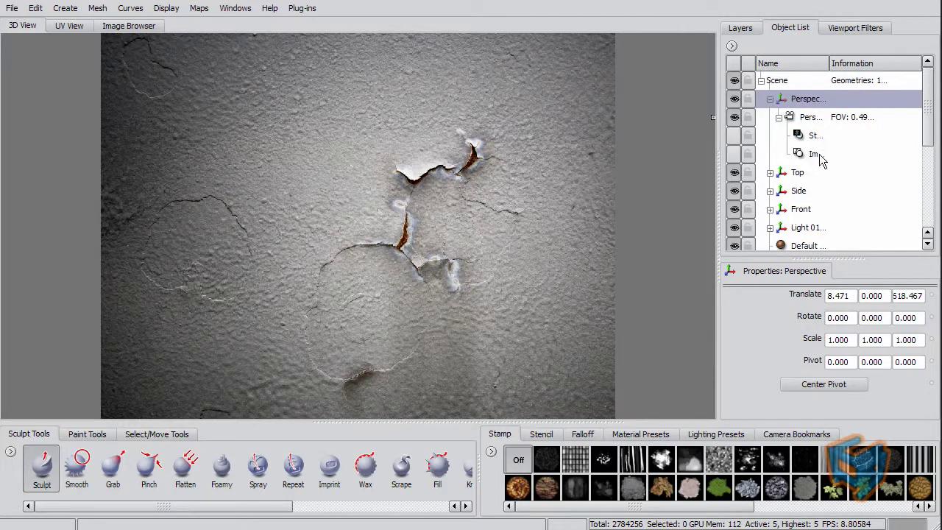
left_click(815, 154)
scroll(930, 316, "down", 1)
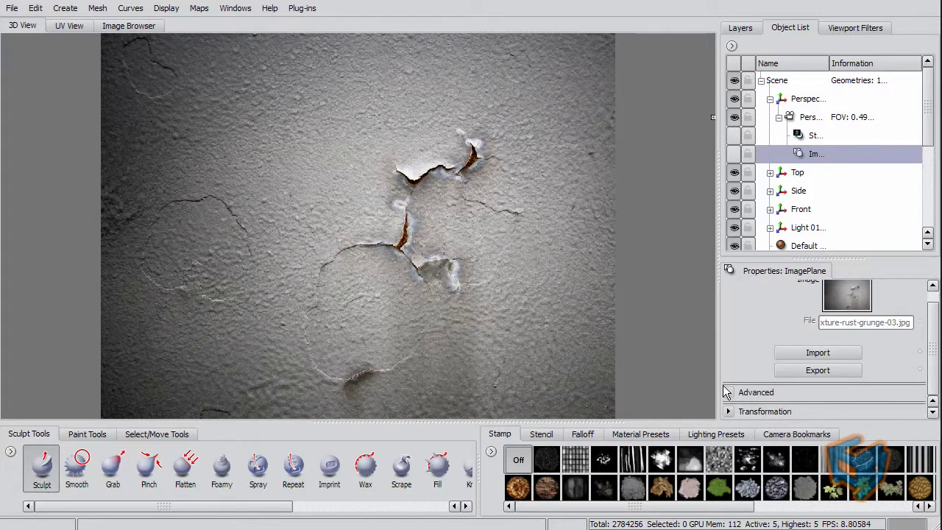
left_click(755, 395)
scroll(930, 346, "down", 3)
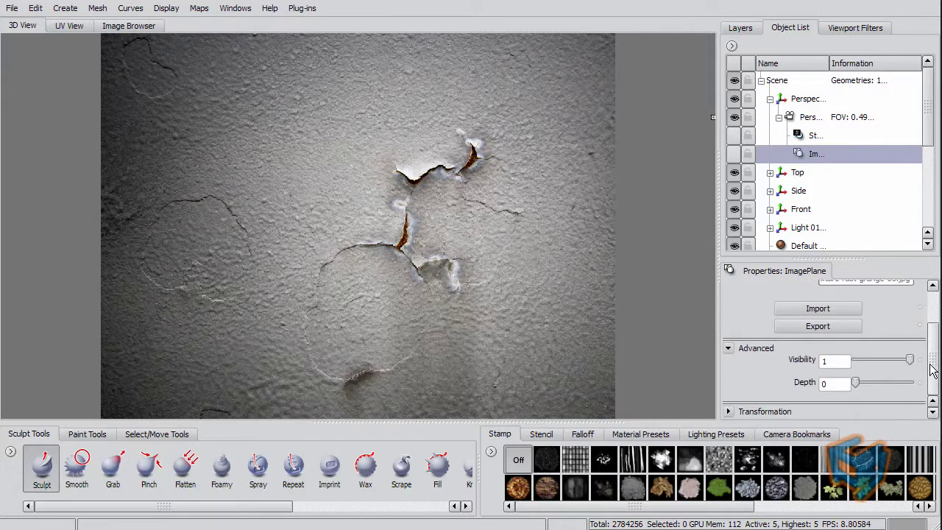
left_click_drag(857, 380, 876, 380)
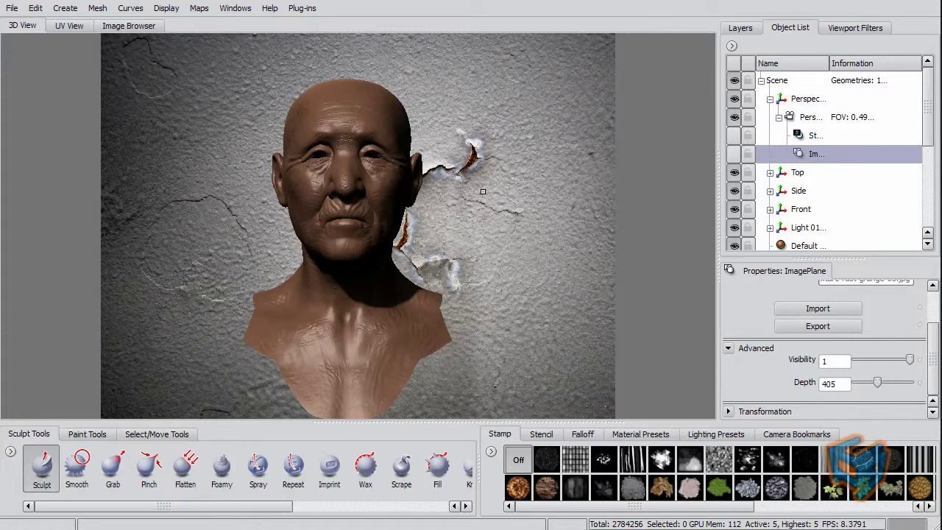
left_click_drag(317, 162, 280, 34, "alt")
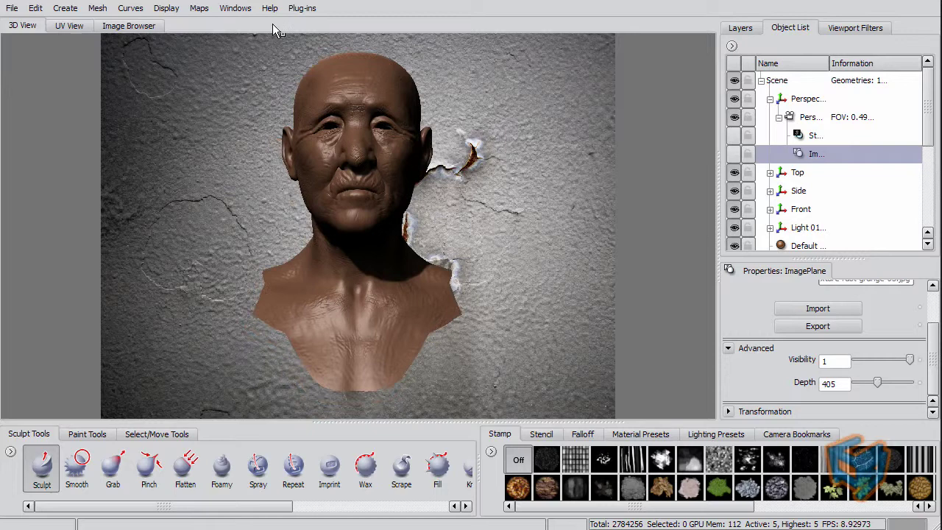
Step: Create the 120 turntable frames at 400 × 300 again with the wall backdrop
left_click(302, 8)
left_click(316, 24)
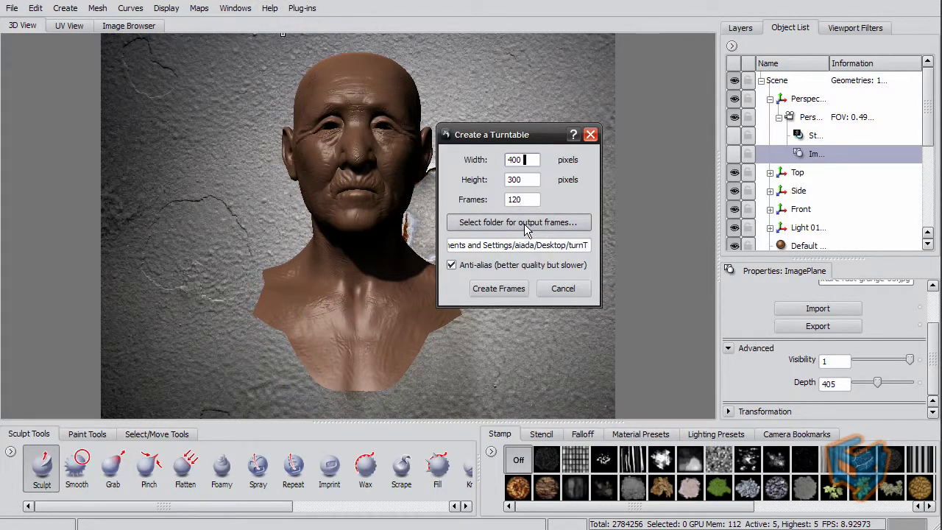
left_click(506, 288)
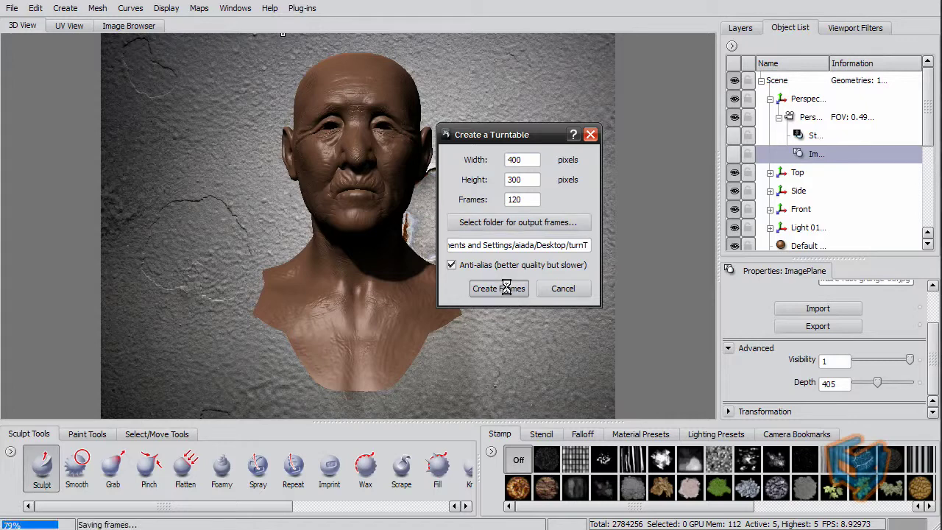